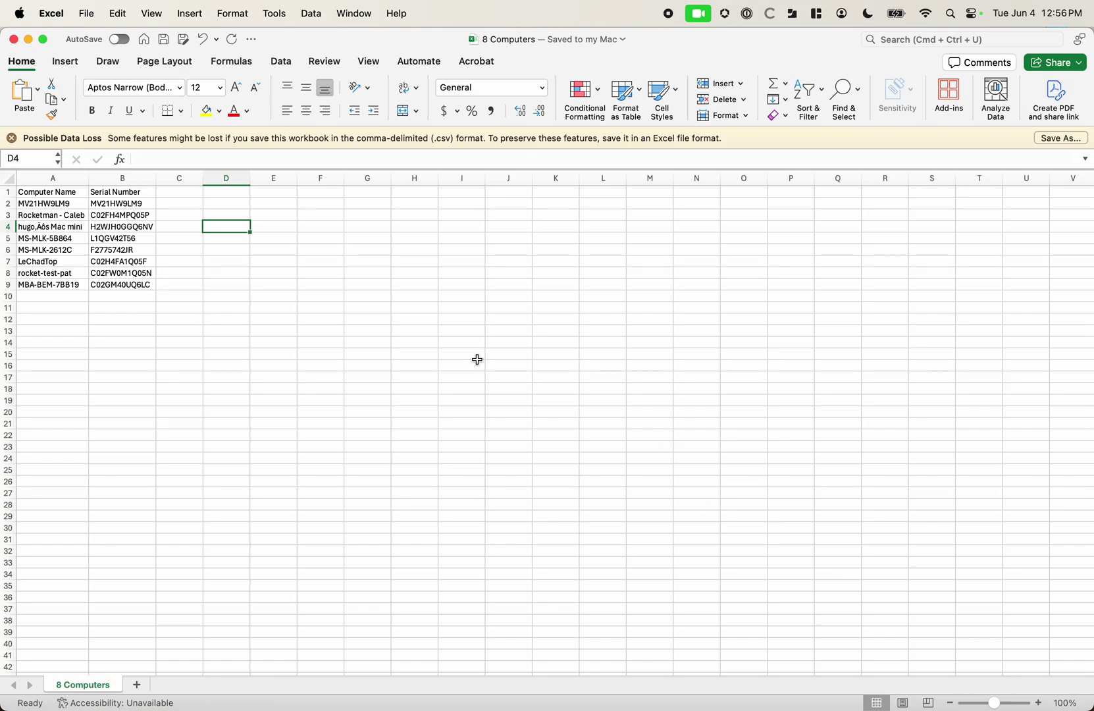
Step: Open the Departments settings in Jamf Pro using a 'depa' settings search
click(390, 685)
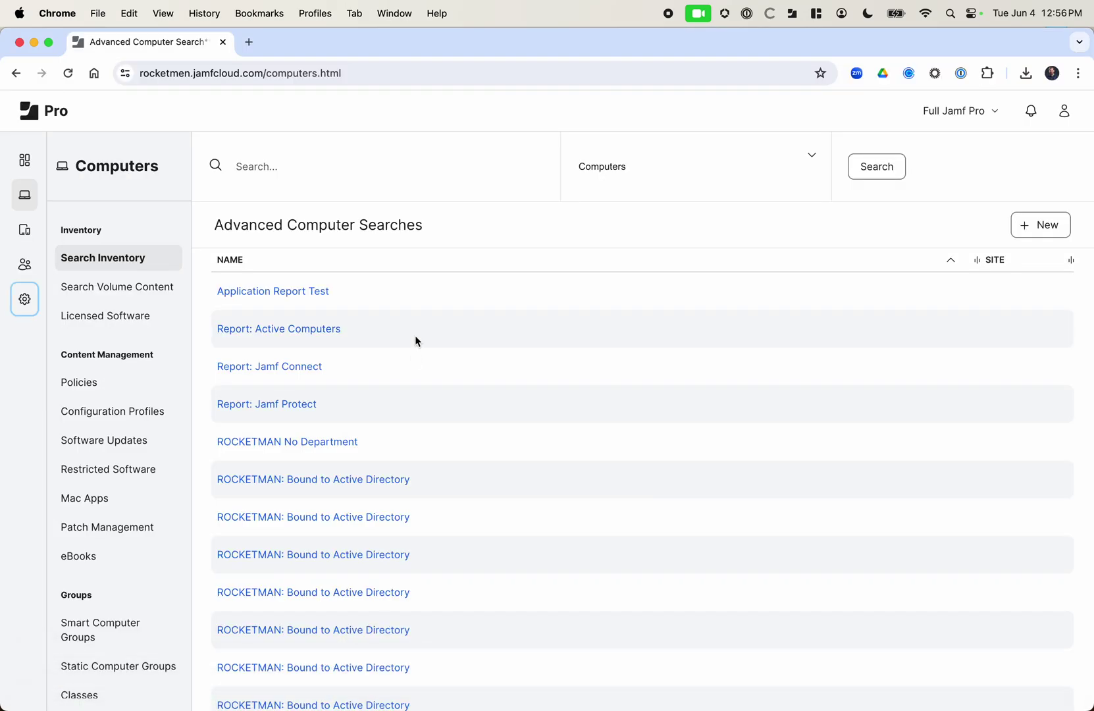
click(38, 298)
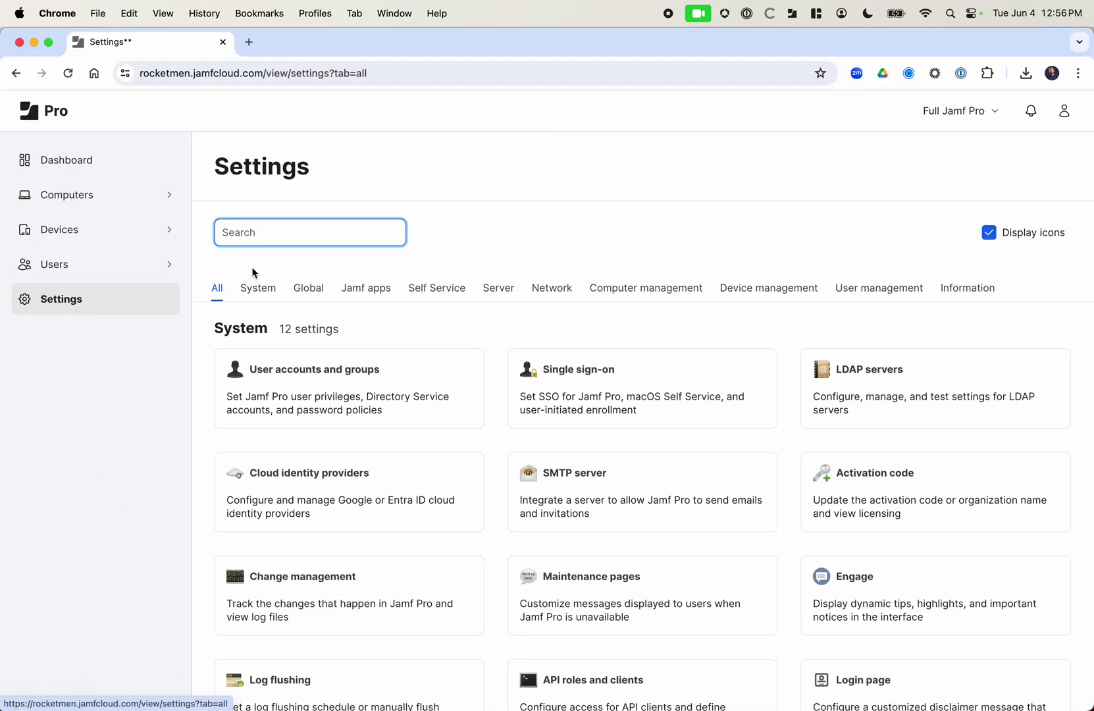
text(depa)
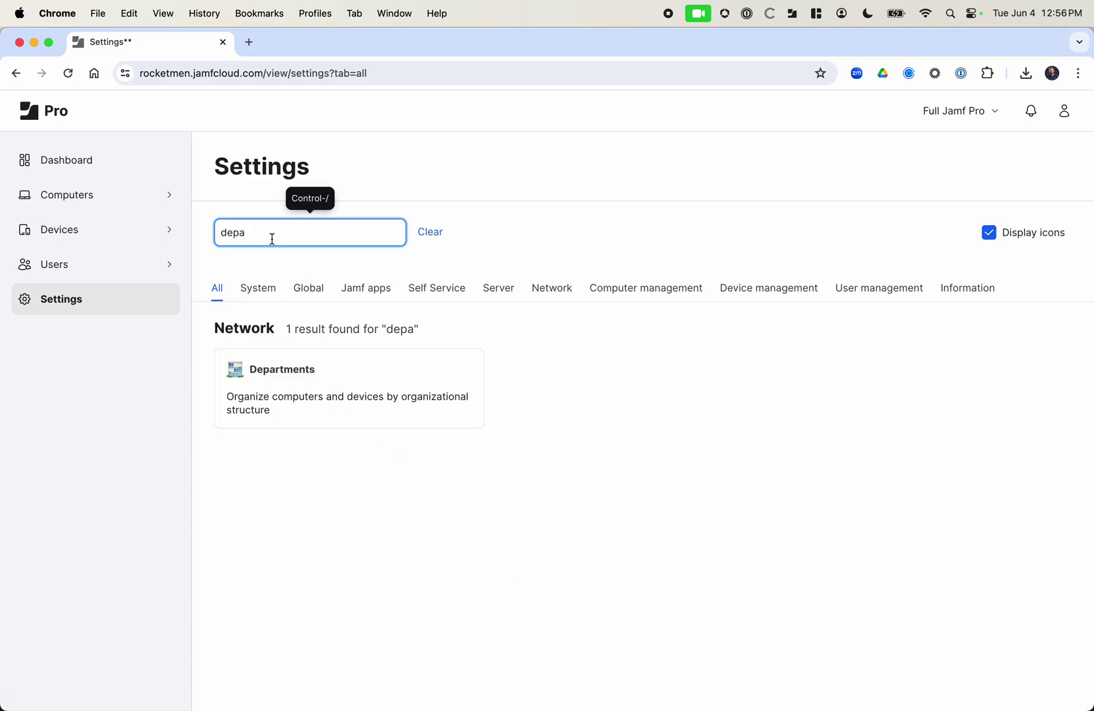
click(310, 388)
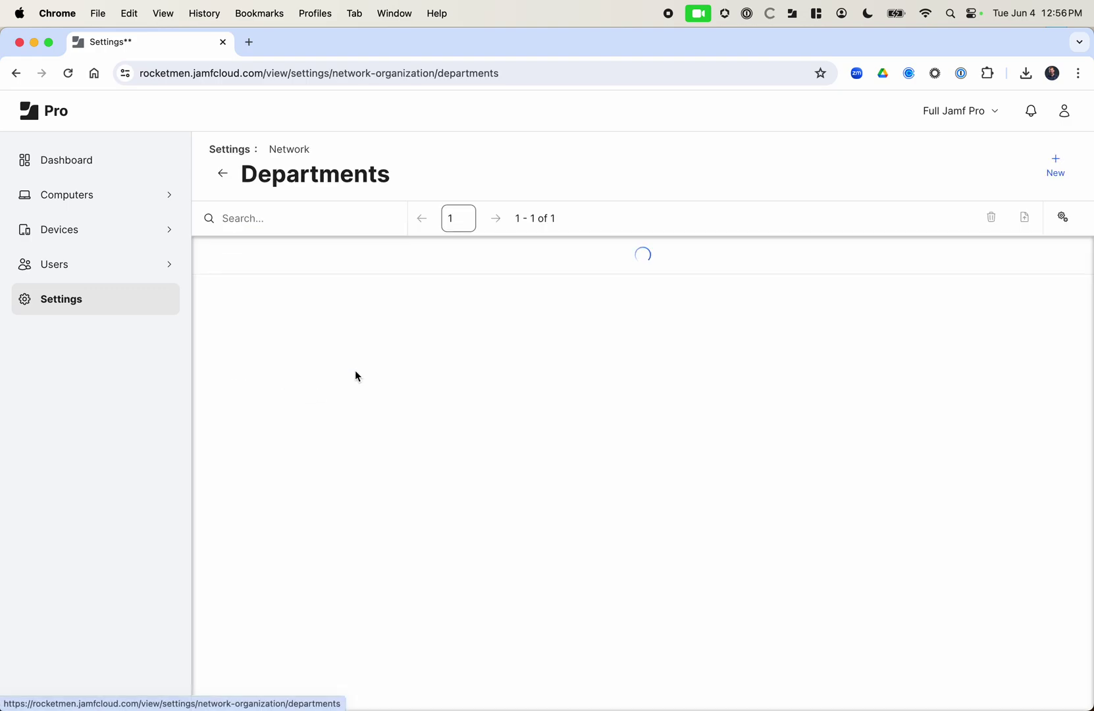
Step: Create and save a new department named 'macOS Update Pilot', fixing the 'Pilto' typo
click(1055, 170)
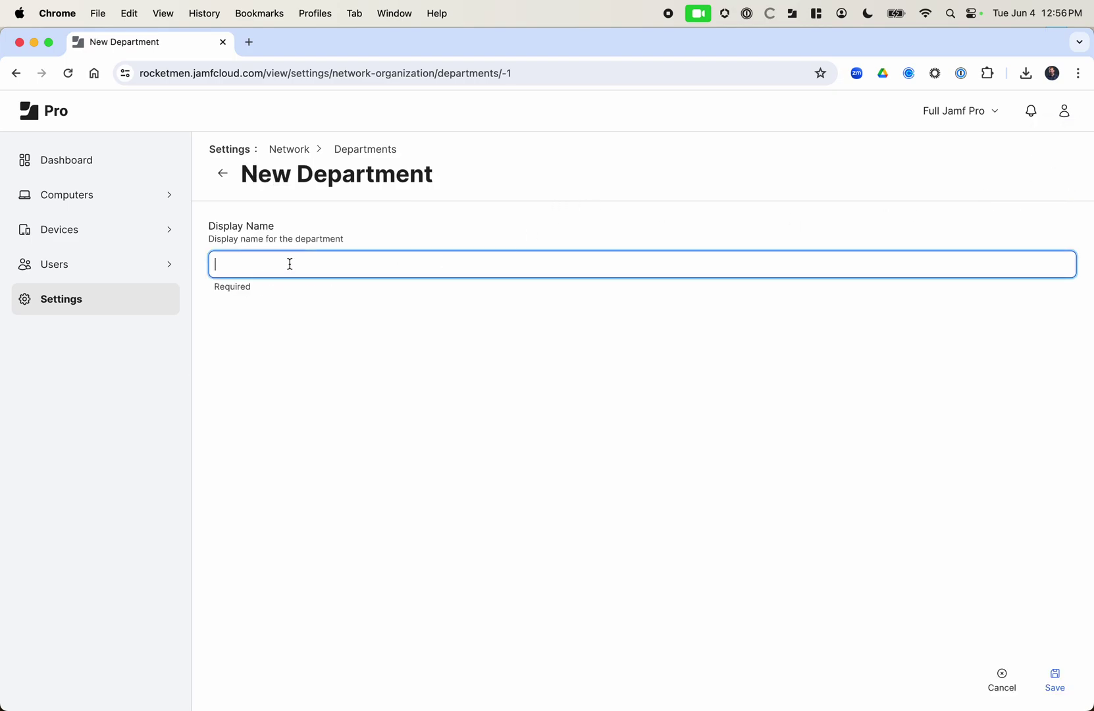
text(macOS Update Pilto)
key(alt+shift+Left)
text(Pilot)
click(1065, 683)
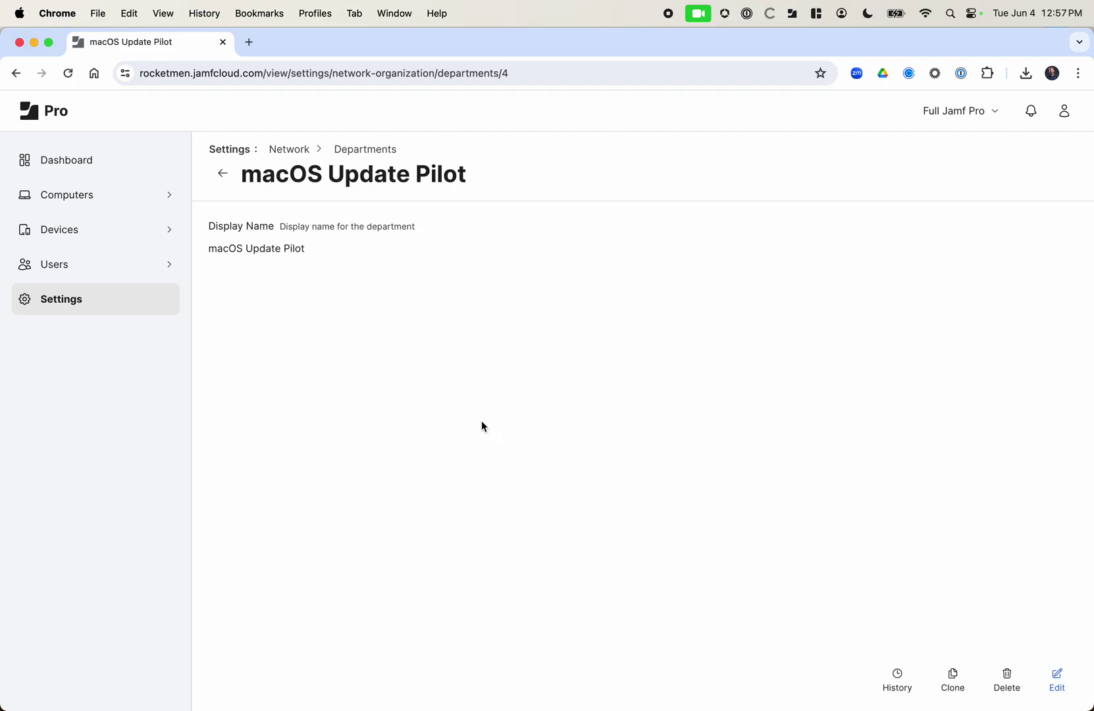
click(93, 196)
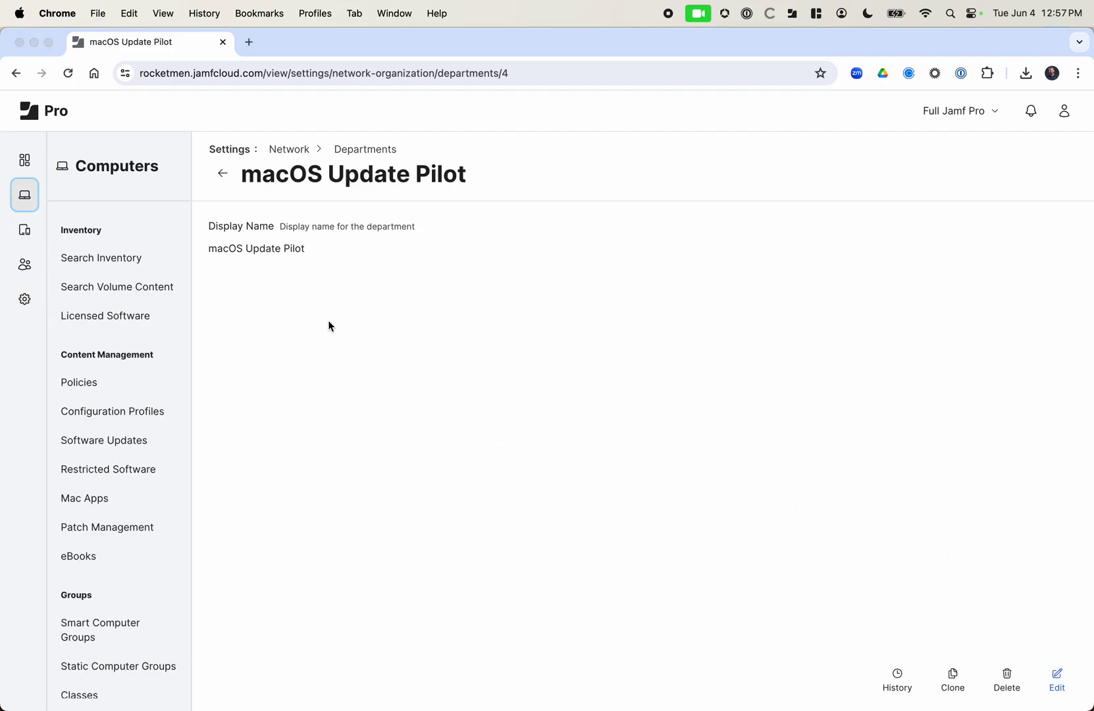
Step: Copy serial MV21HW9LM9 from cell B2 and search the Jamf Pro inventory for it
key(super+Tab)
click(272, 295)
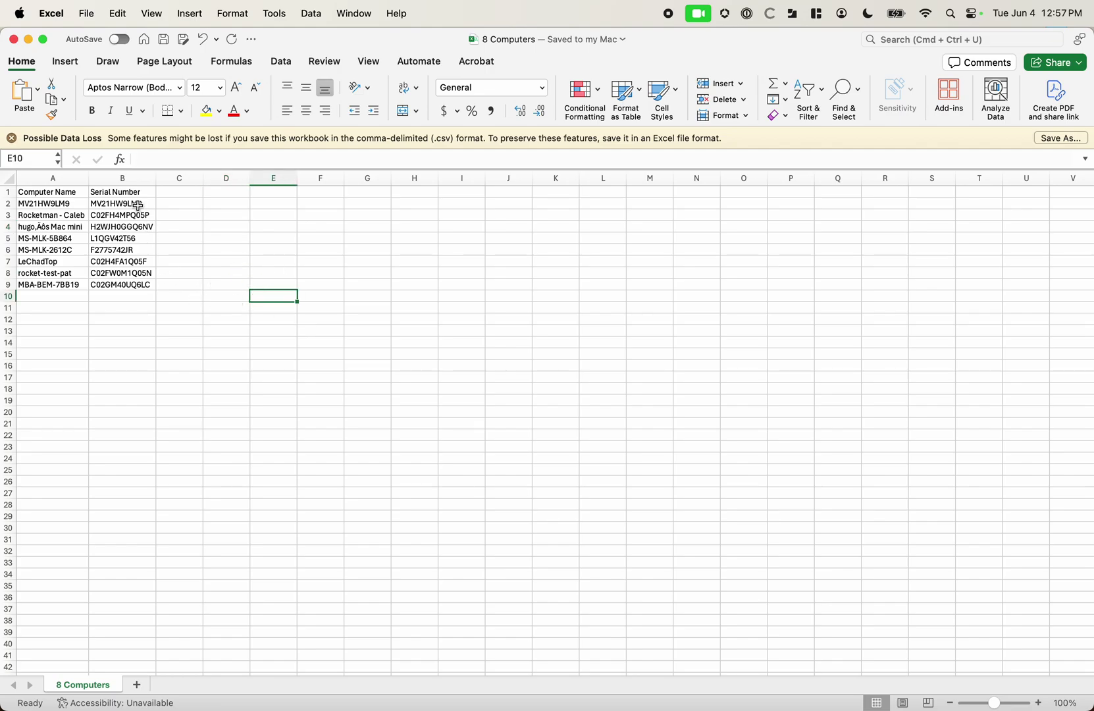
key(super+Tab)
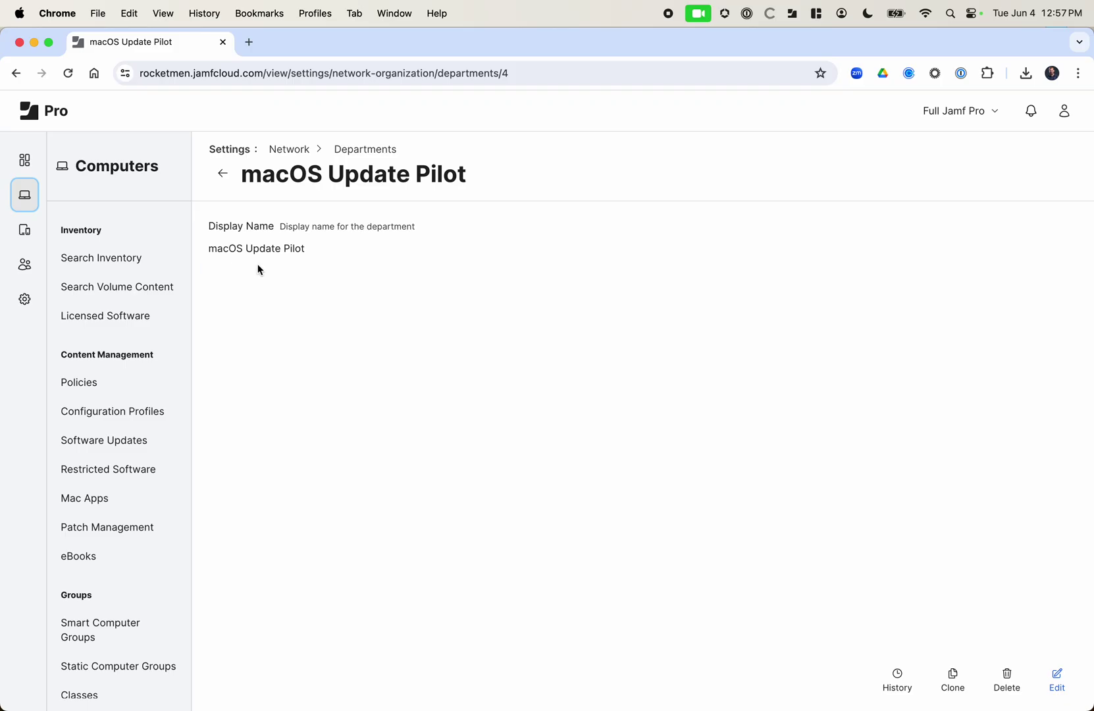
click(164, 265)
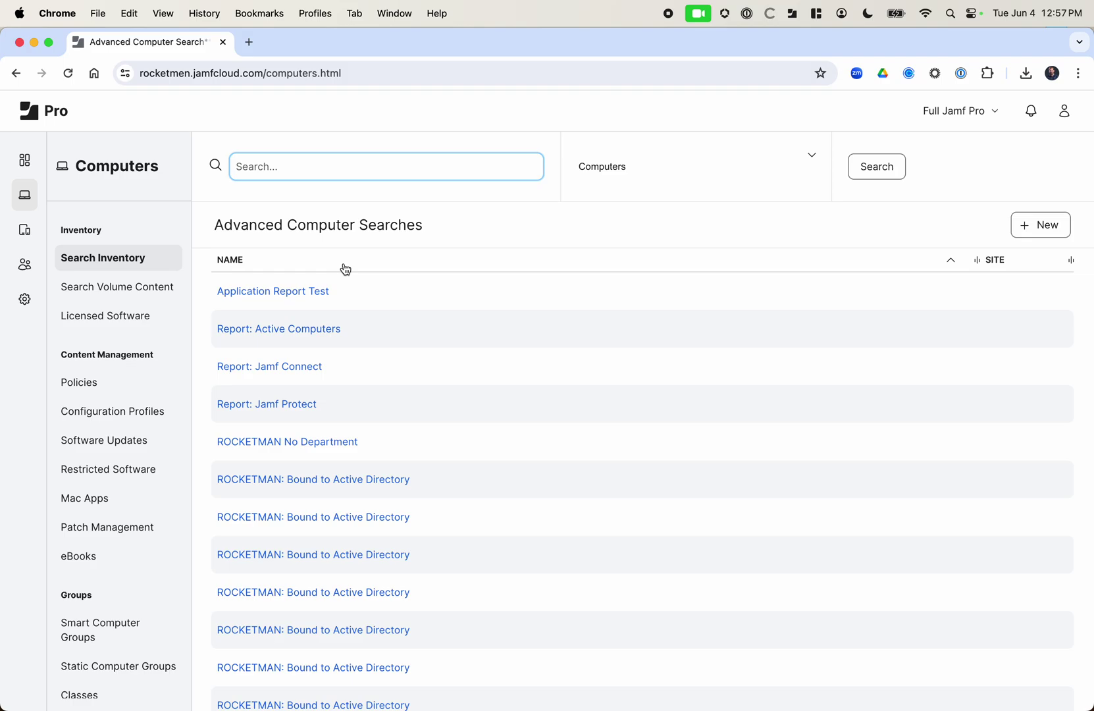
key(super+Tab)
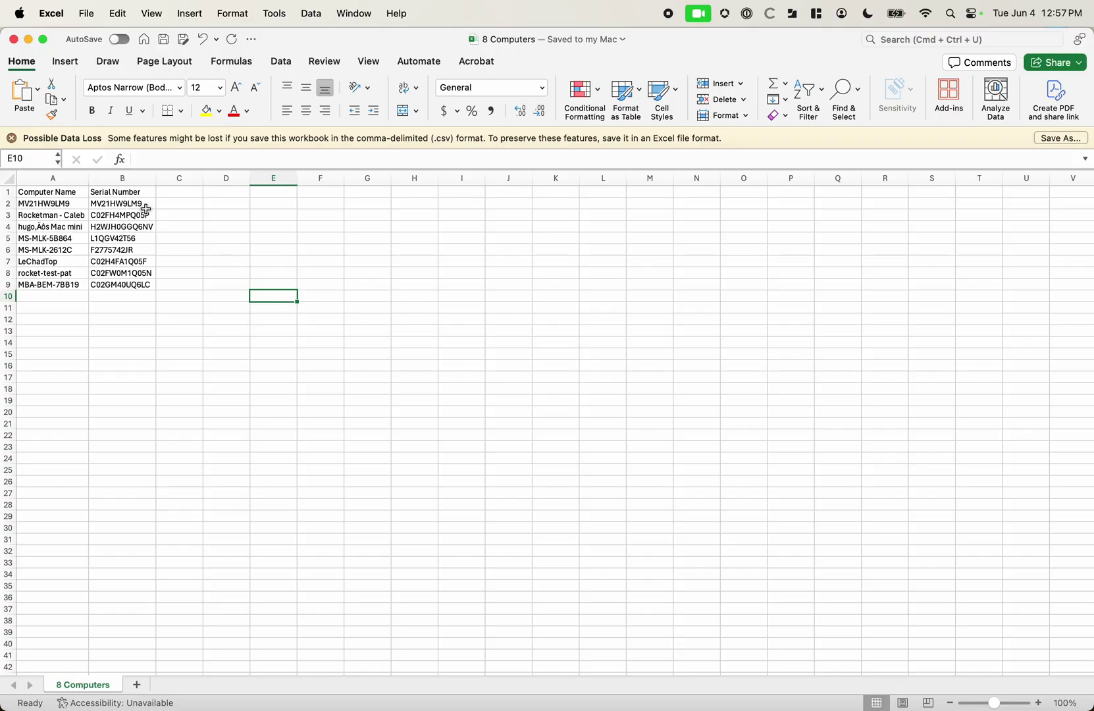
click(150, 205)
key(cmd+c)
key(super+Tab)
click(263, 173)
key(super+v)
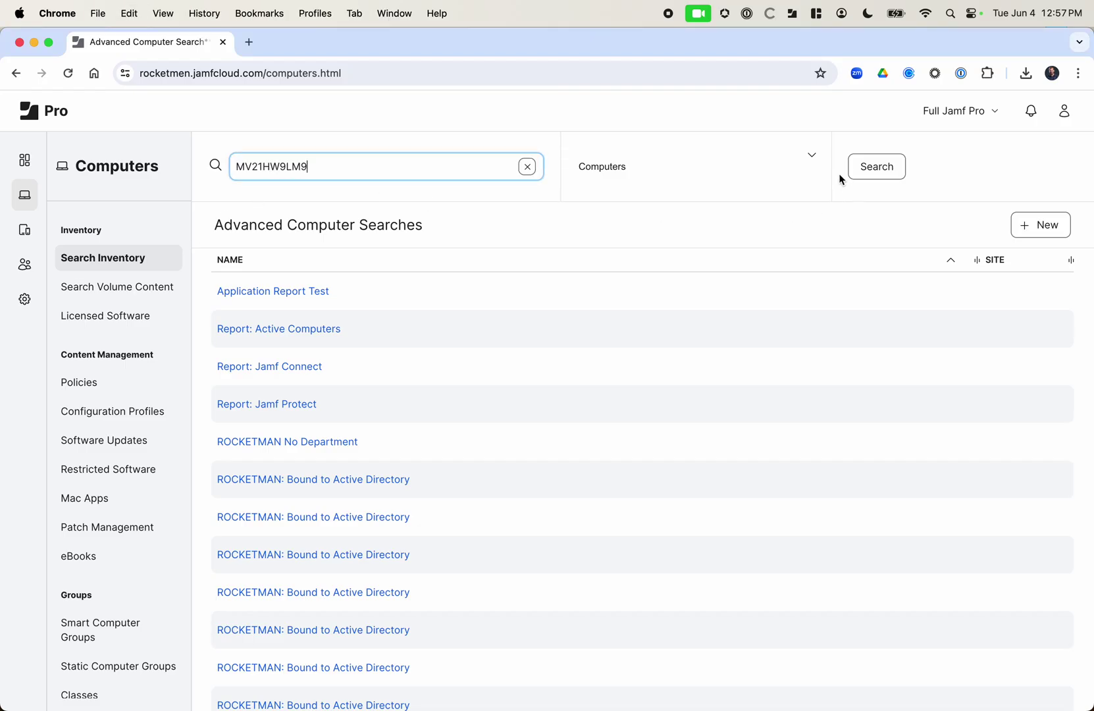
click(876, 167)
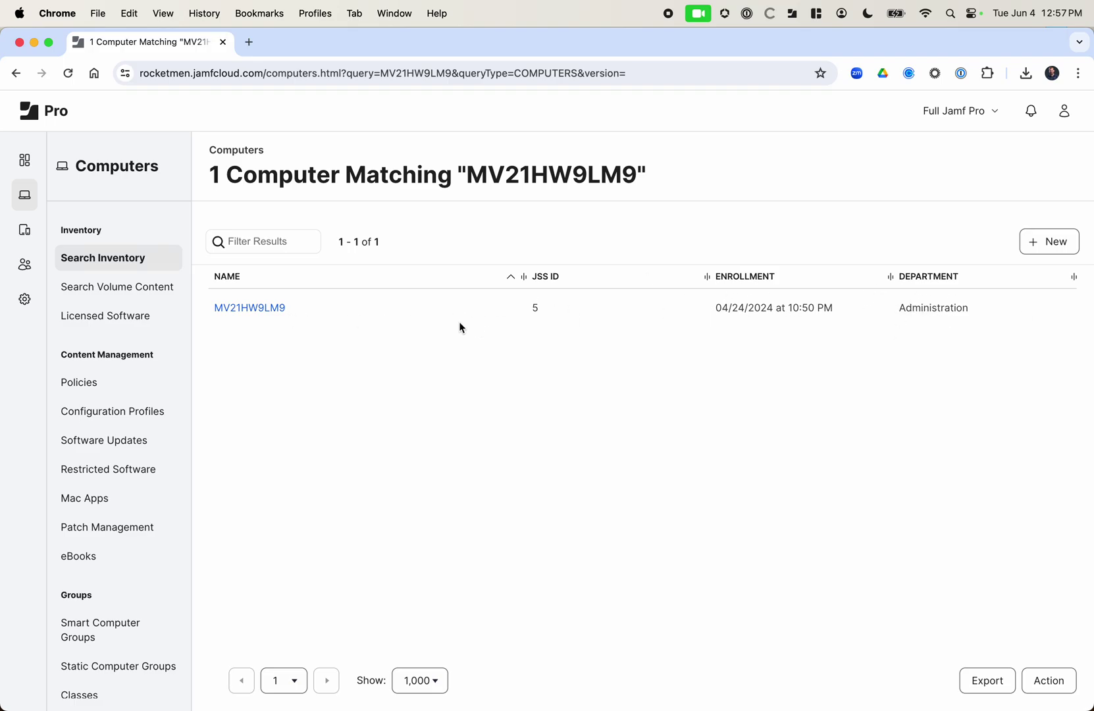
Step: Search the inventory for 'MV21HW9LM9,C02FH4MPQ05P', adding the B3 serial after a comma
click(148, 259)
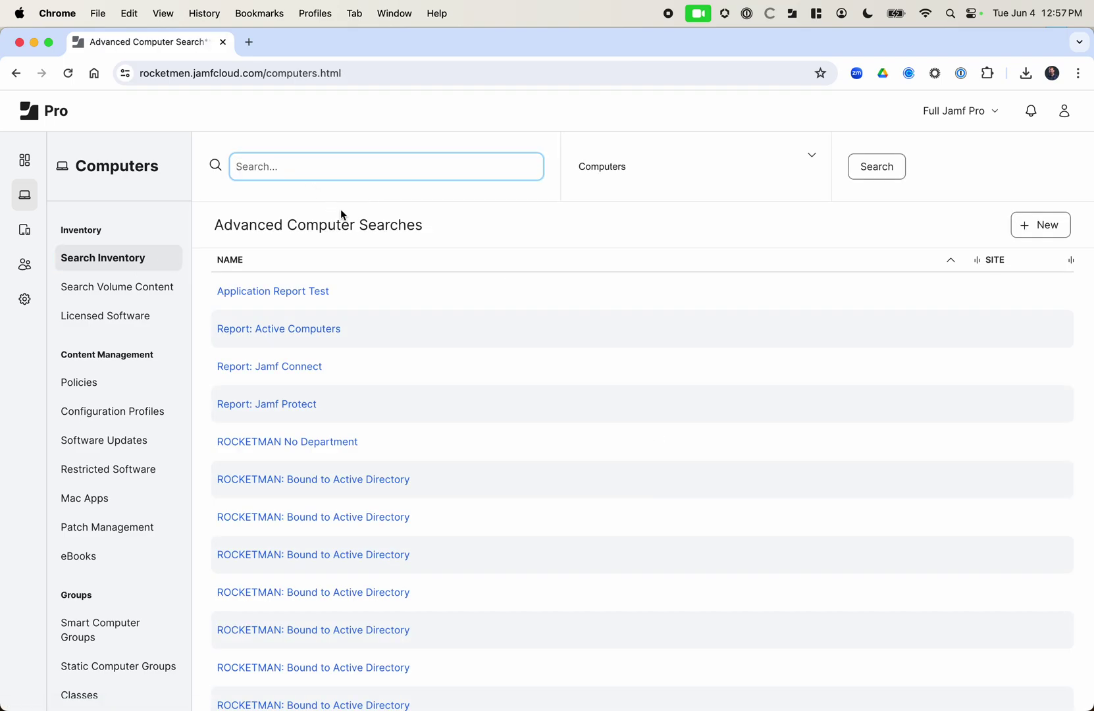
key(super+v)
key(super+Tab)
key(Down)
key(super+c)
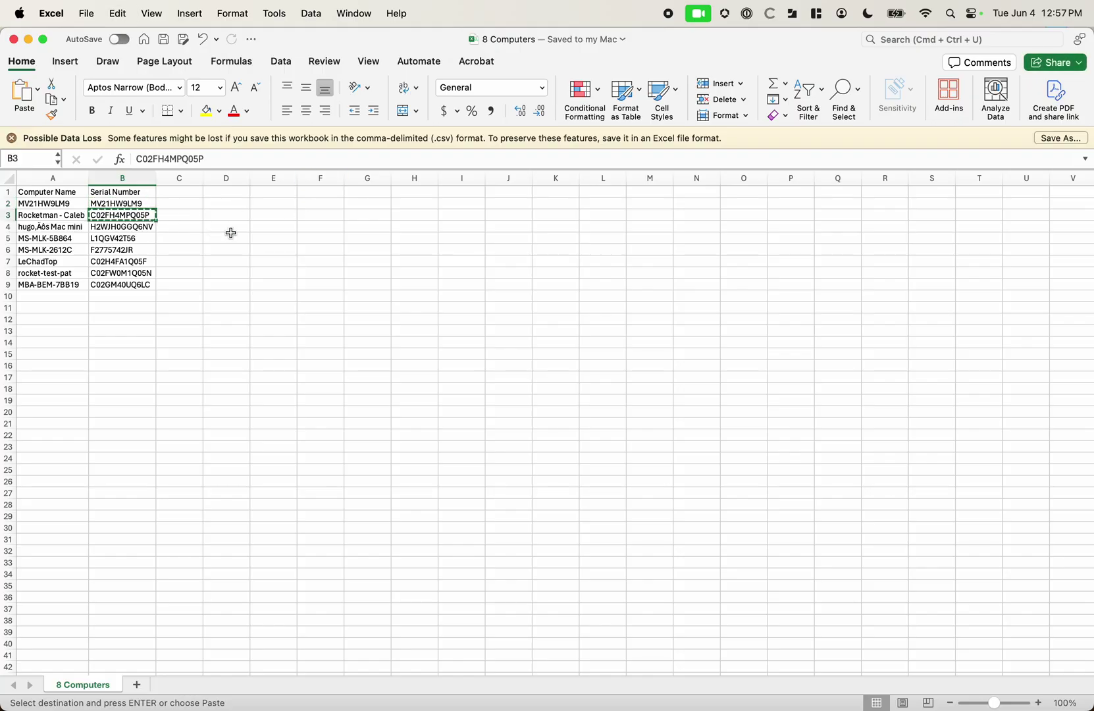
key(super+Tab)
text(,)
key(super+v)
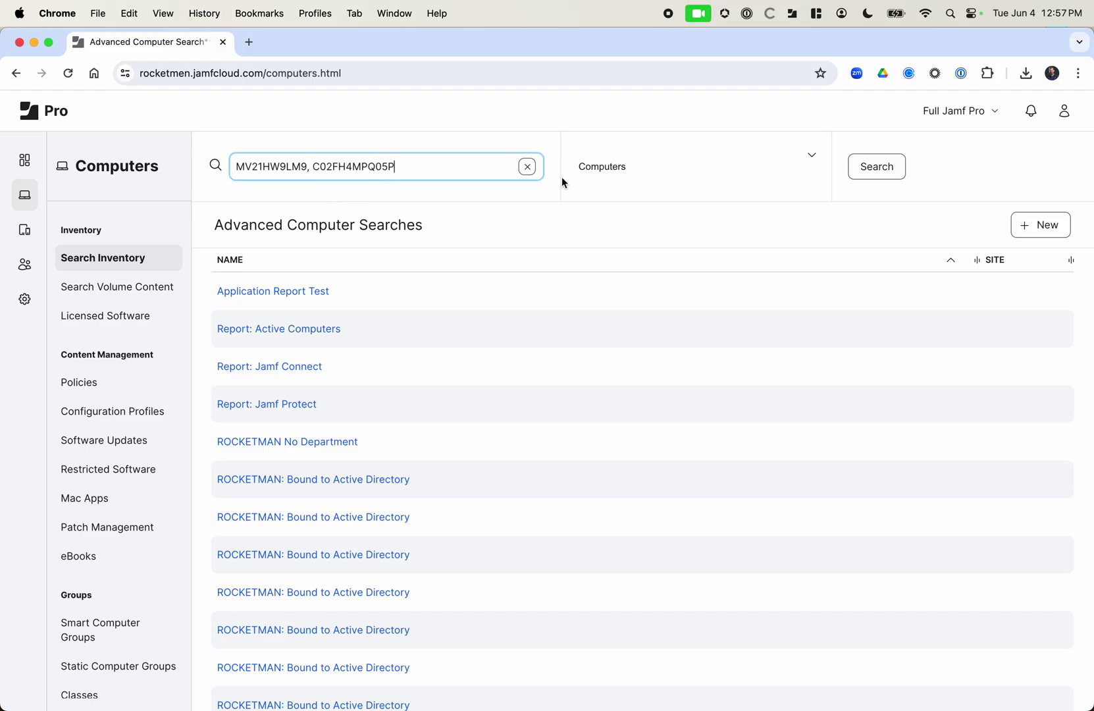
click(895, 177)
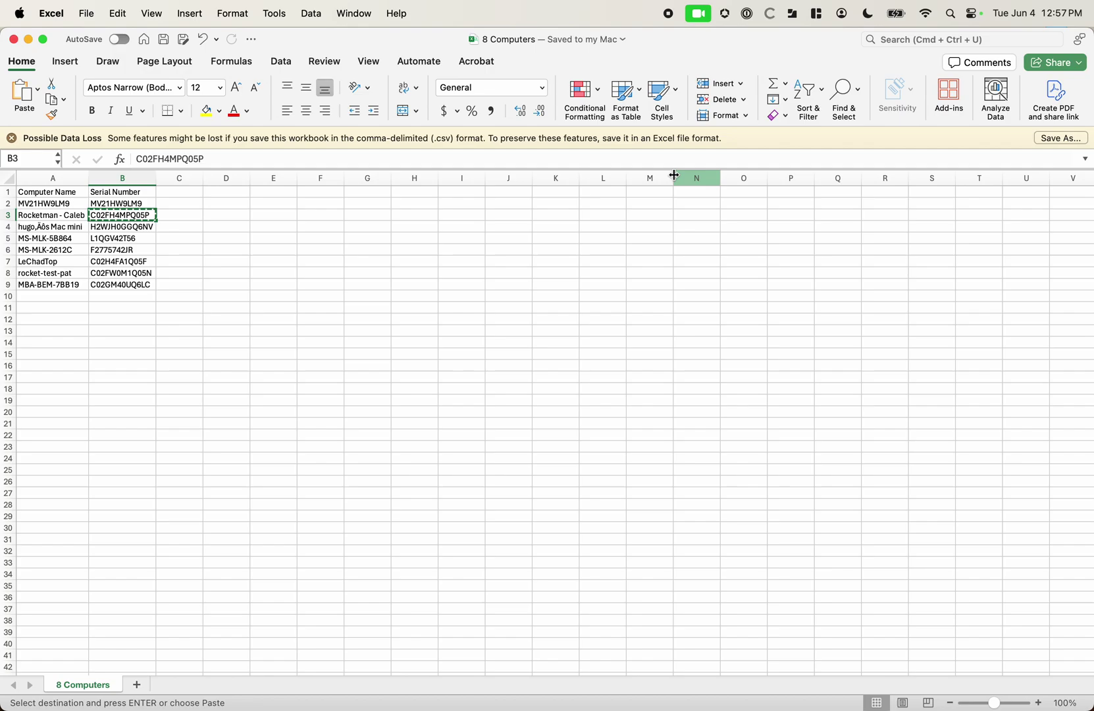
Step: Paste the eight column-B serials transposed into cells A1:H1 of a new workbook
key(super+Tab)
click(370, 245)
drag(136, 204, 145, 284)
key(super+n)
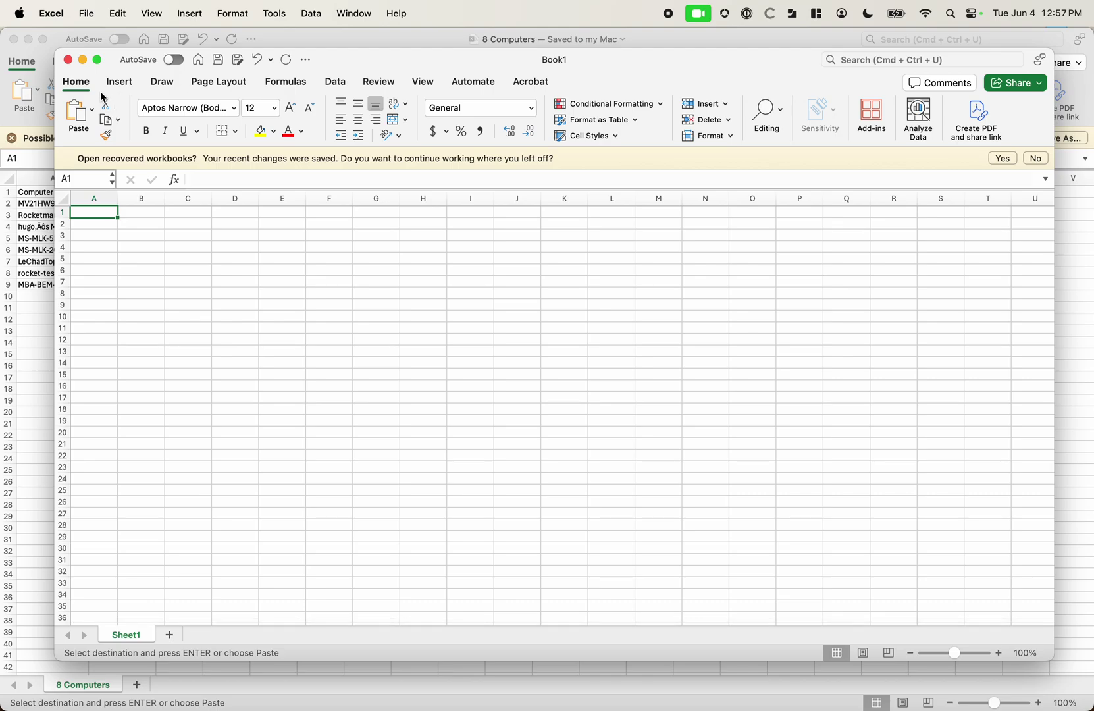
click(91, 110)
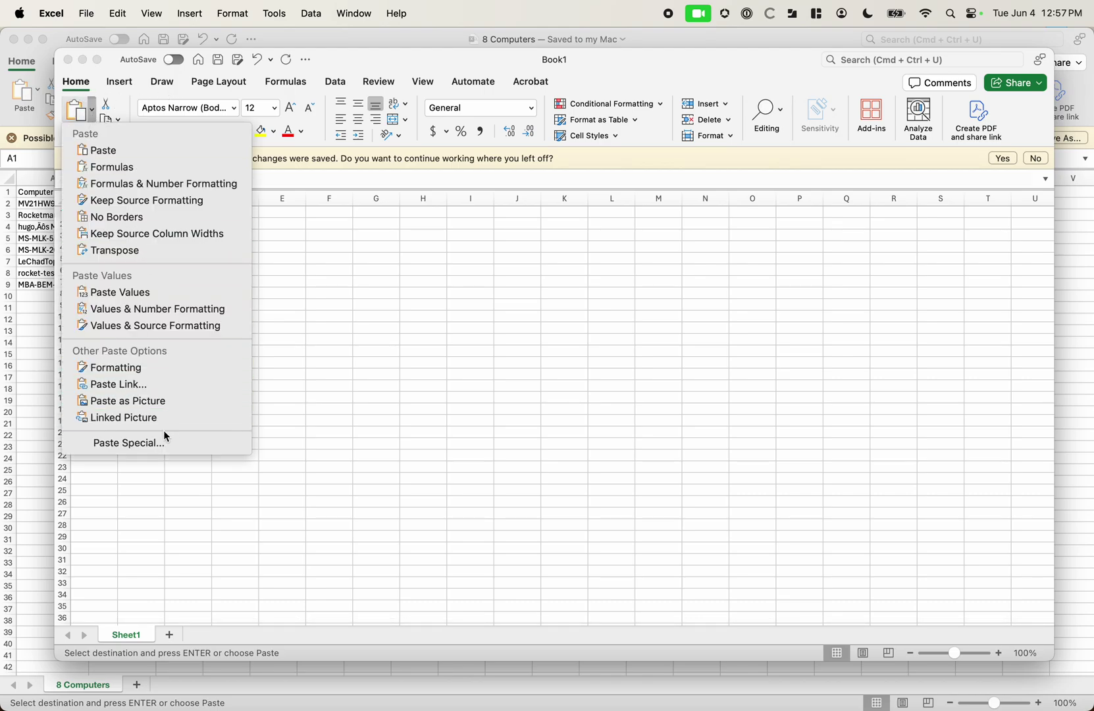
click(118, 256)
click(347, 305)
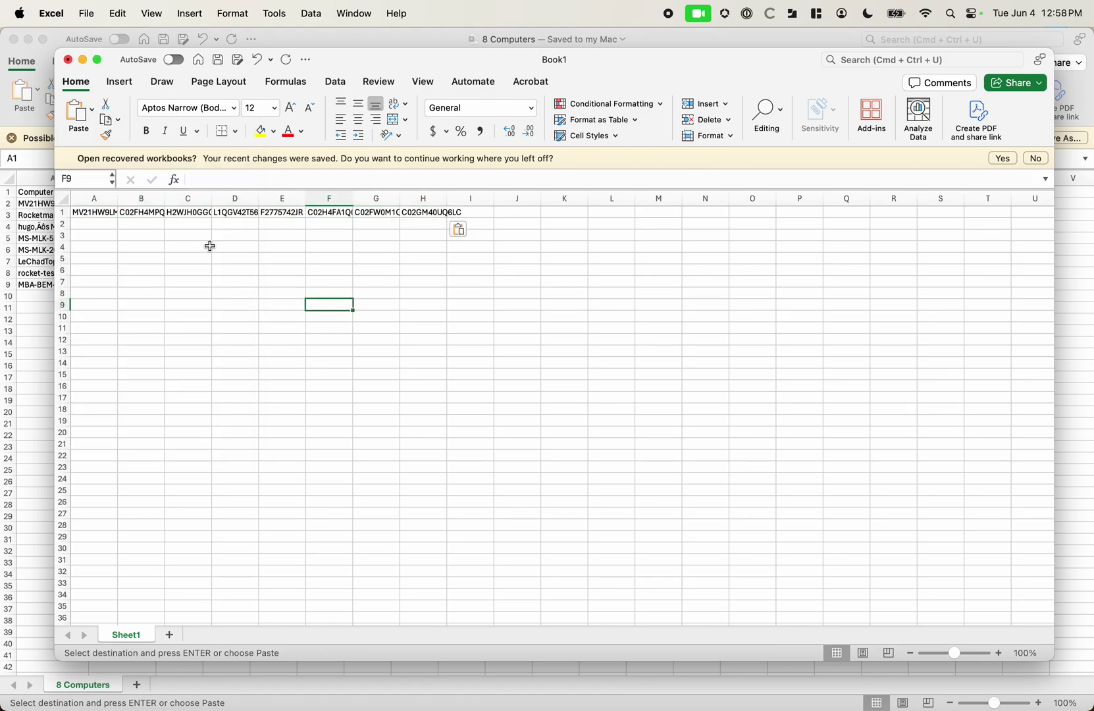
click(98, 221)
click(125, 213)
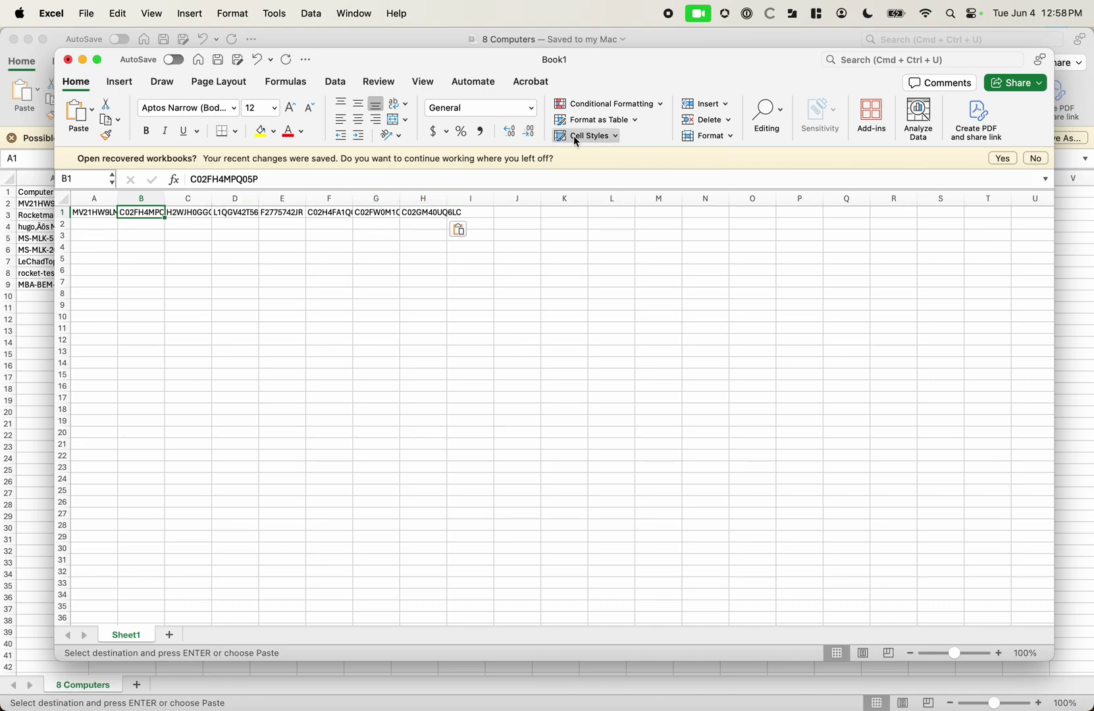
Step: Save Book1 to Downloads in CSV UTF-8 (Comma delimited) (.csv) format
key(super+shift+s)
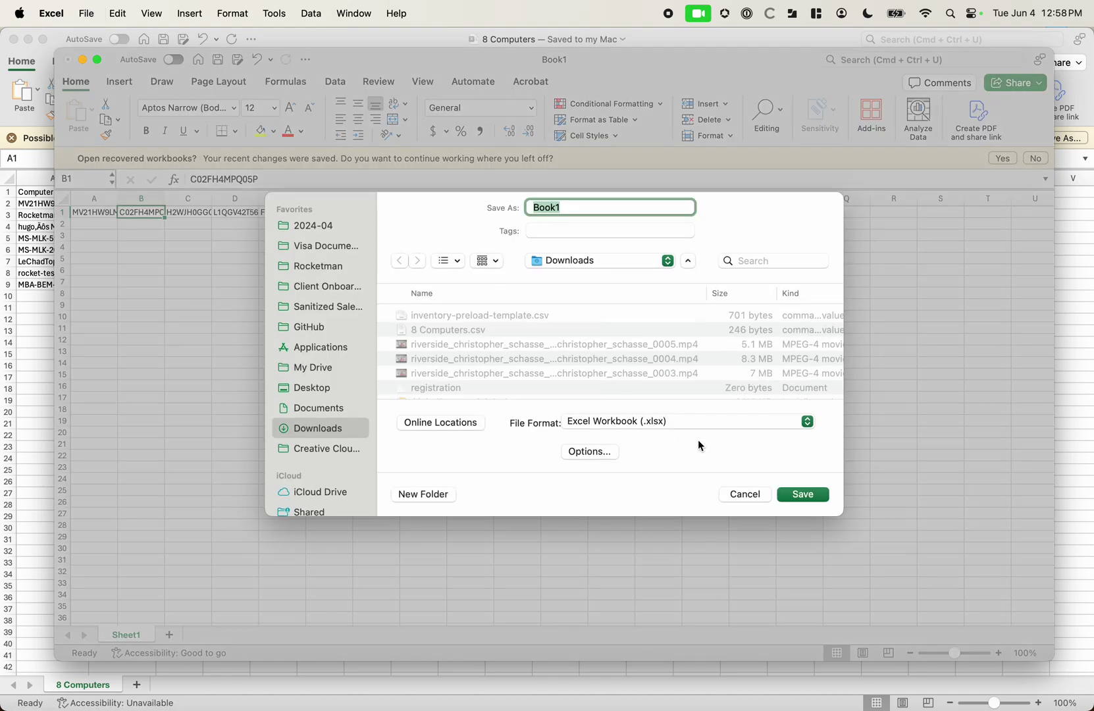
click(698, 422)
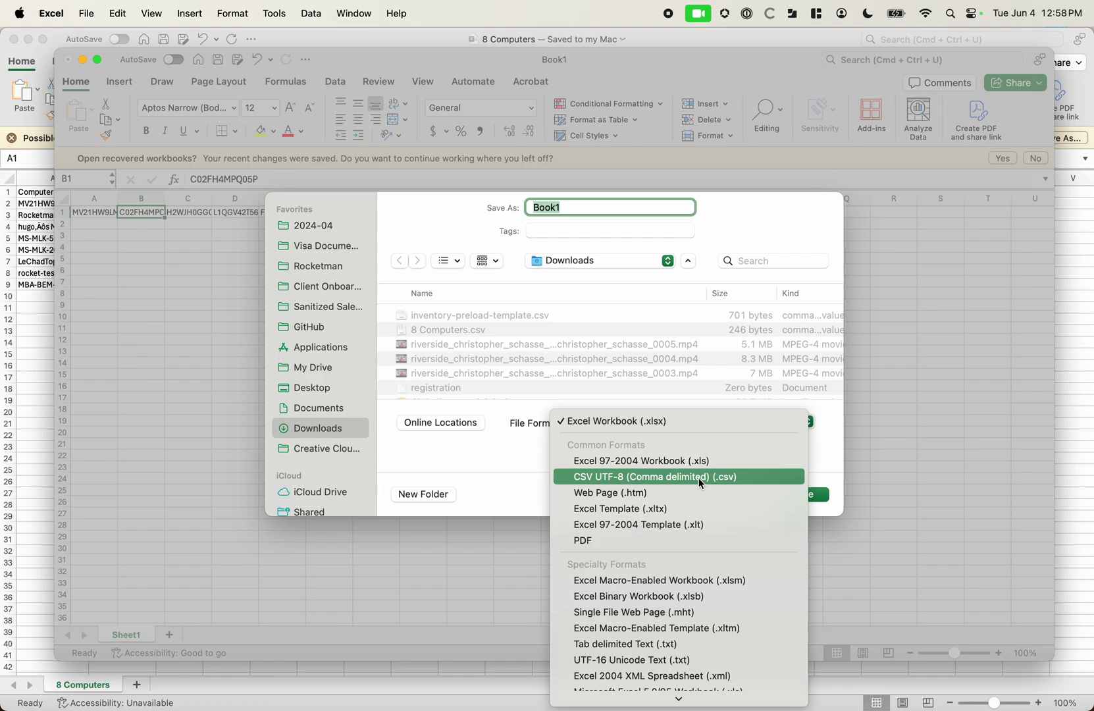
click(724, 477)
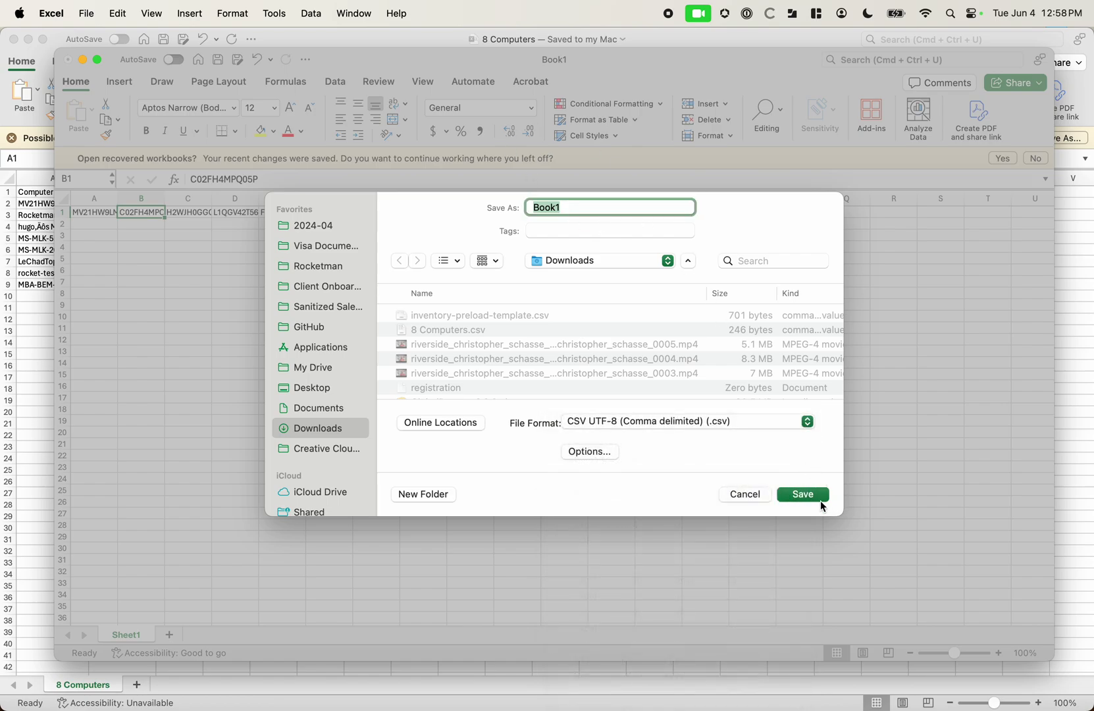
click(817, 497)
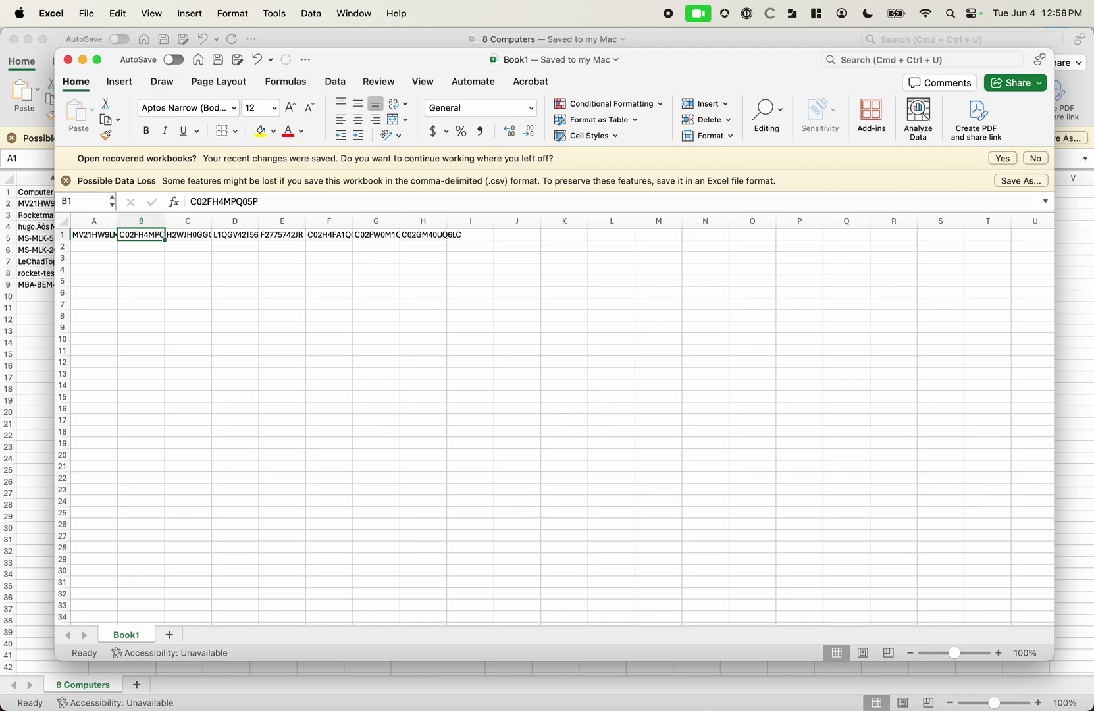
Step: Open Book1.csv from Downloads in TextEdit, widen the window, and select the comma-separated serial line
right_click(925, 690)
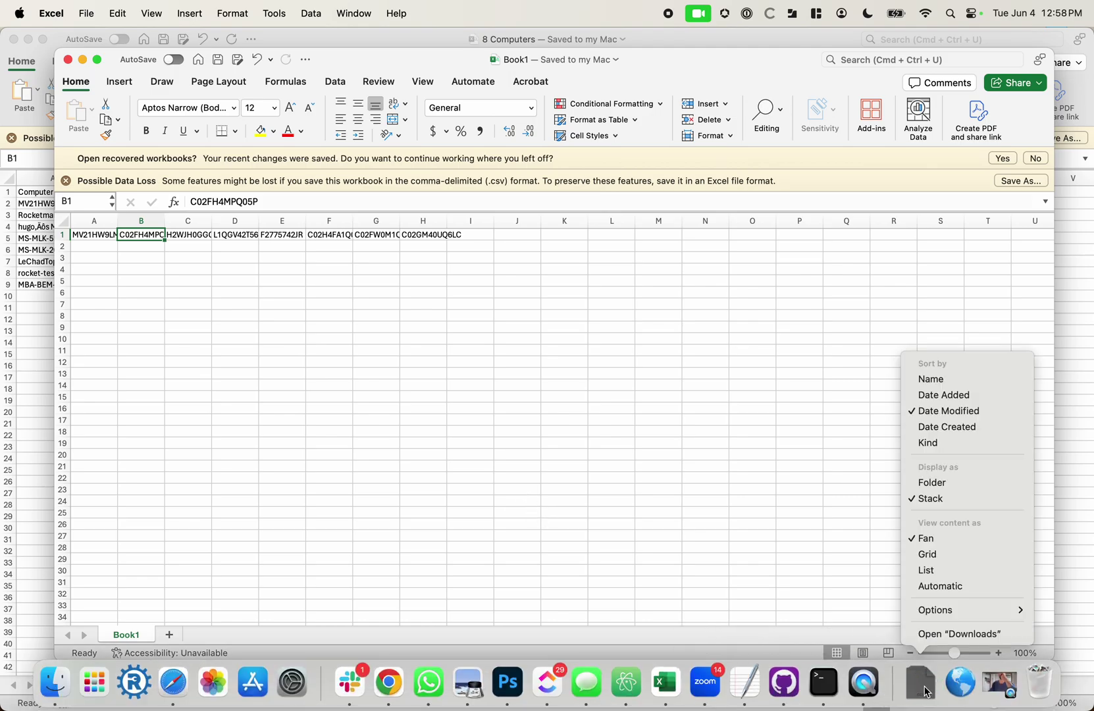
click(944, 635)
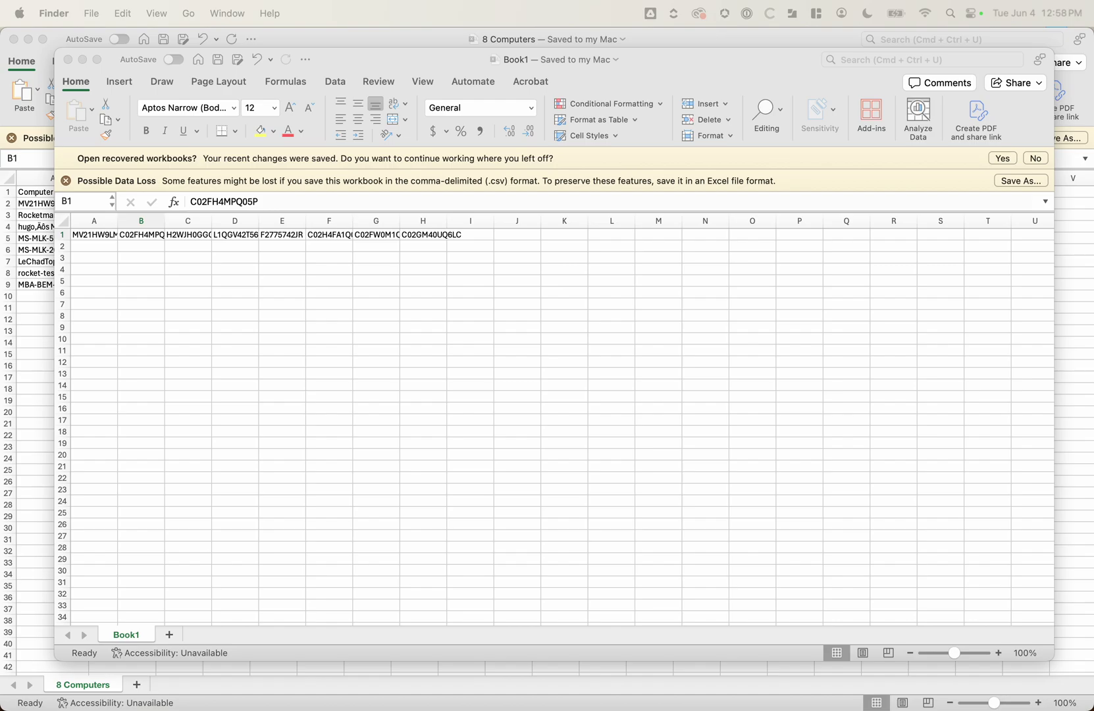
click(421, 257)
right_click(436, 259)
mouse_move(498, 289)
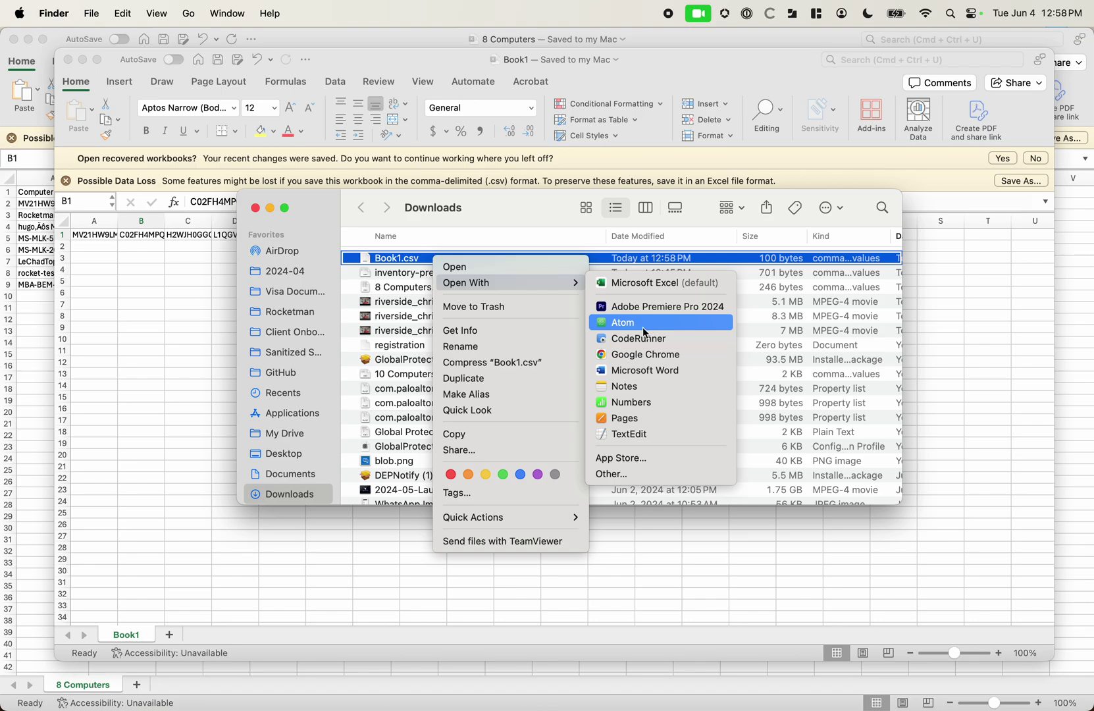
click(651, 434)
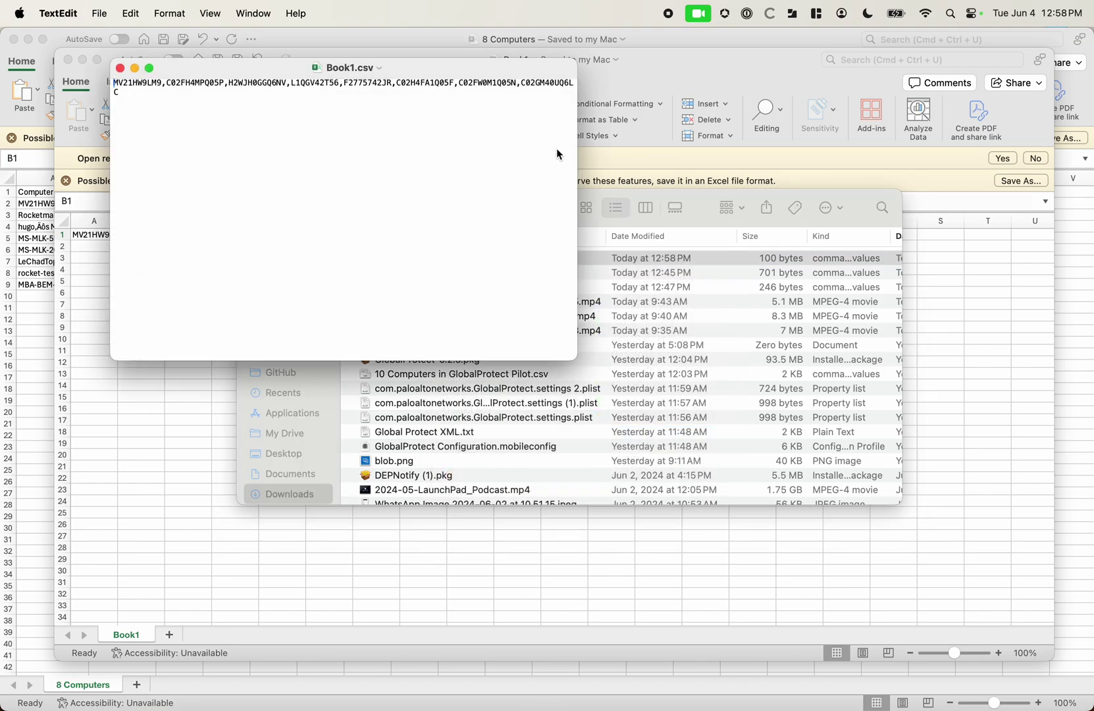
drag(577, 360, 857, 464)
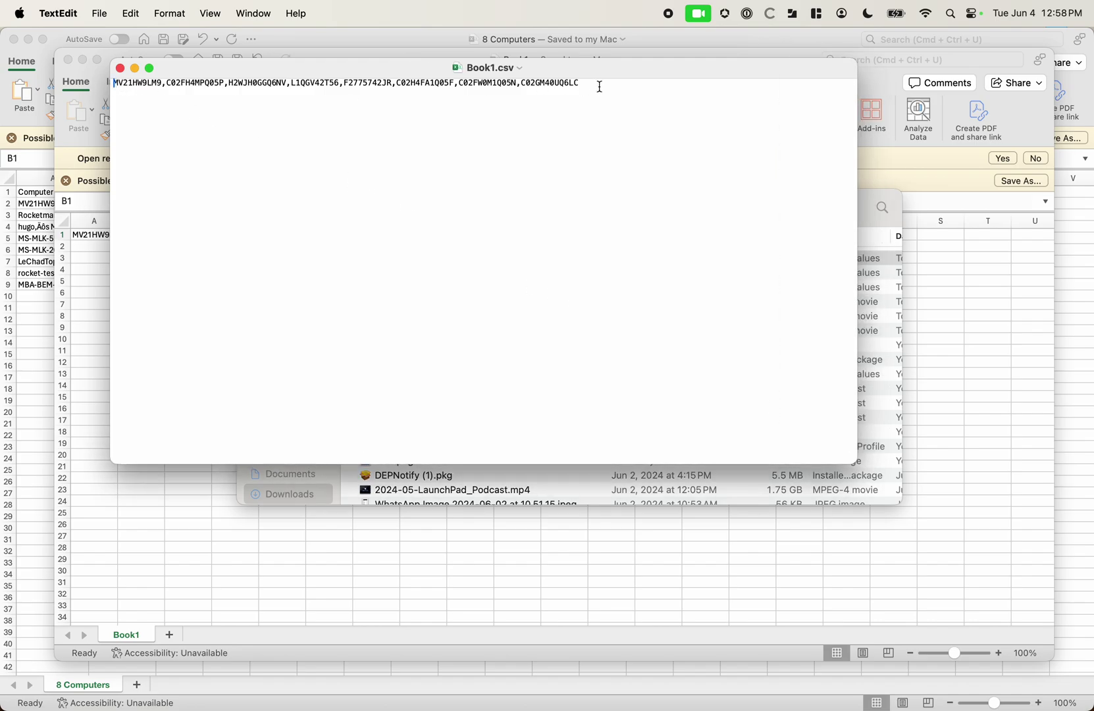
drag(582, 83, 6, 56)
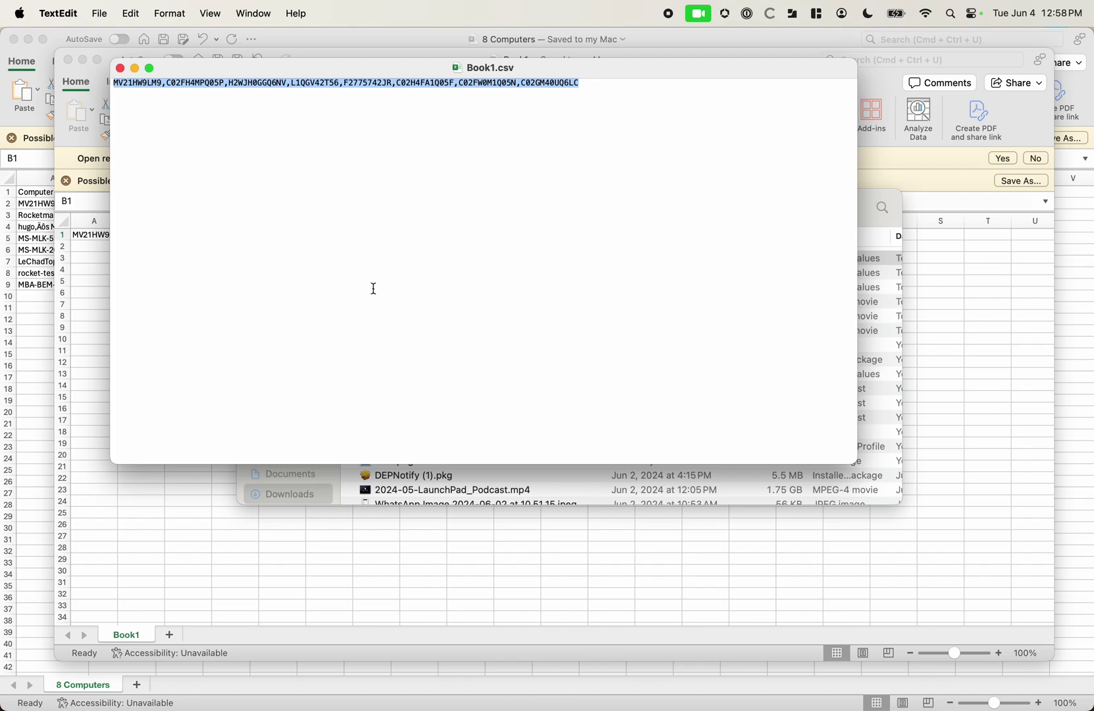
Step: Search the Jamf Pro inventory for the eight pasted comma-separated serials
click(386, 684)
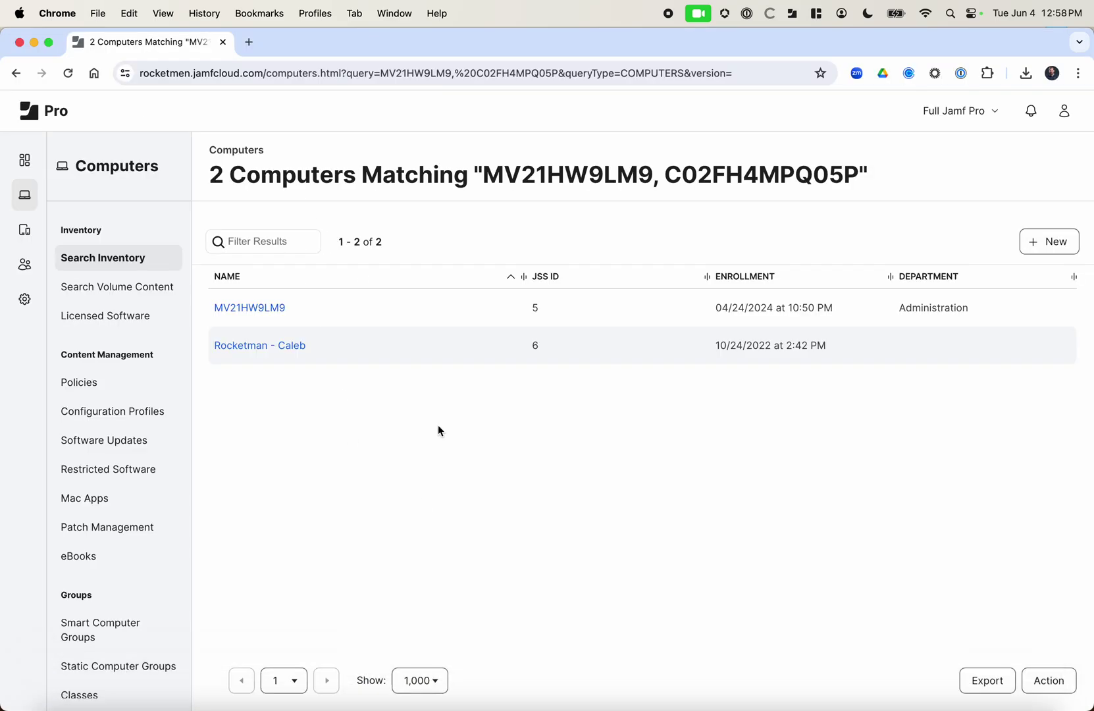
click(154, 259)
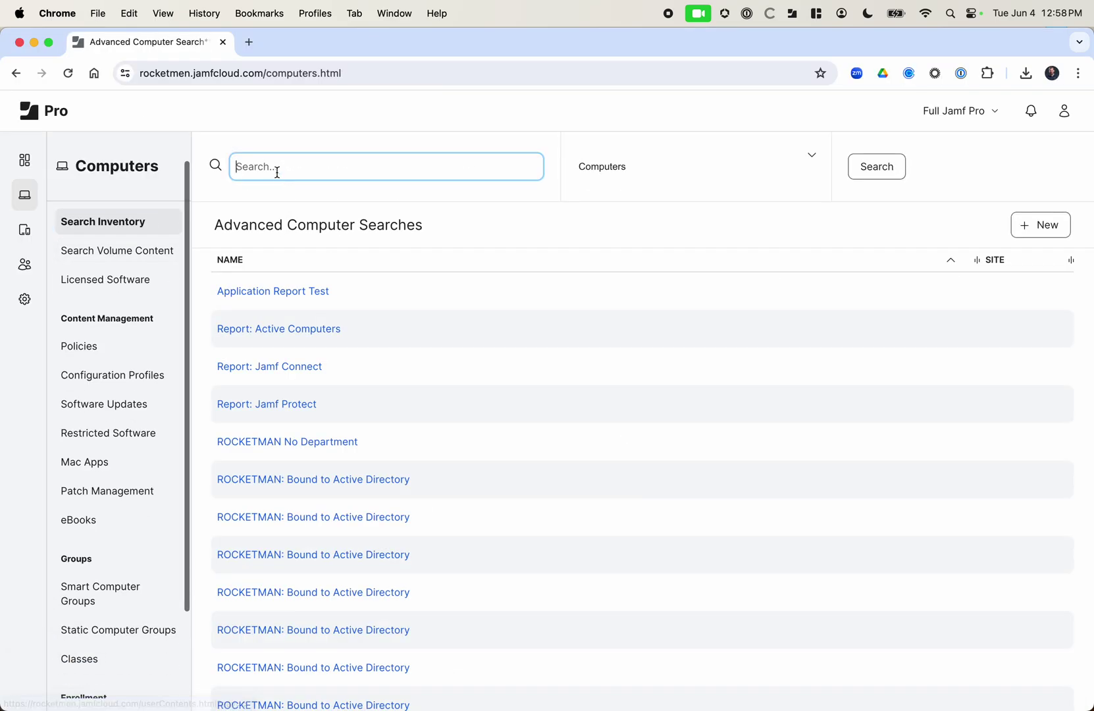
key(super+v)
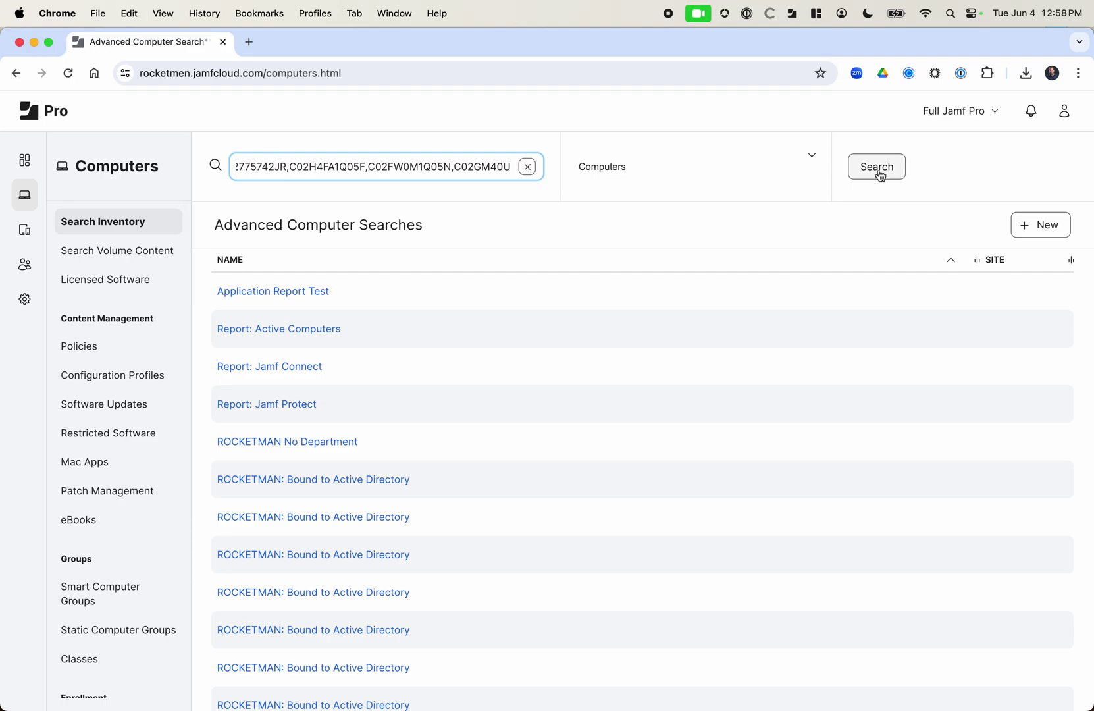
click(878, 170)
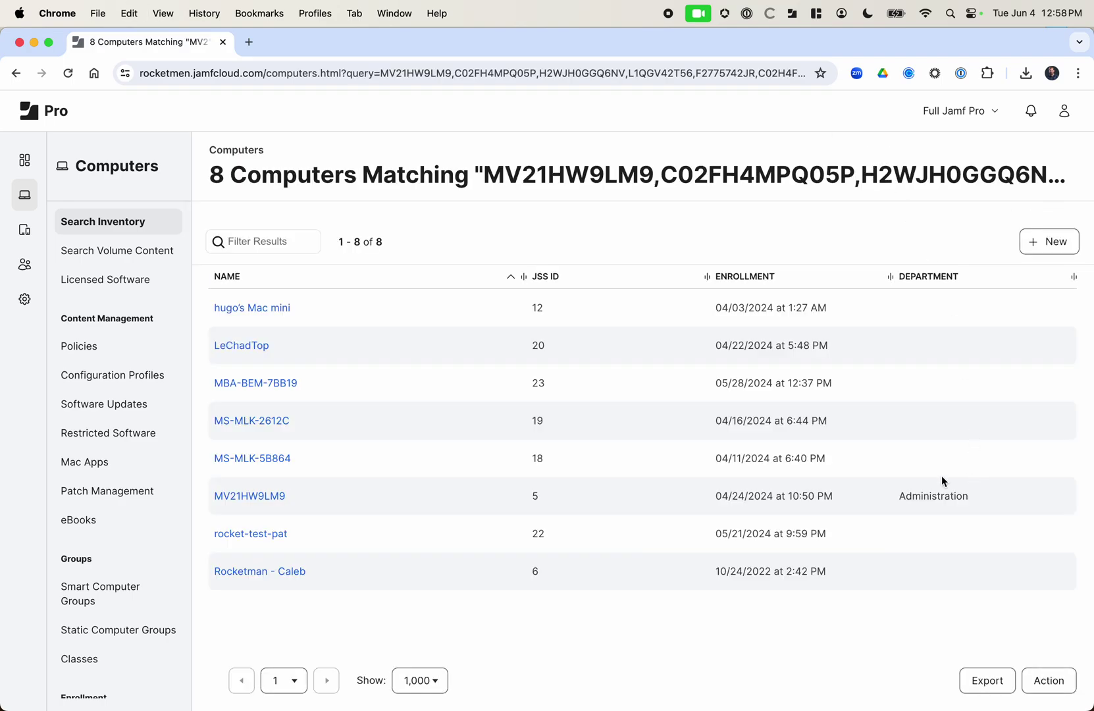
Step: Mass-edit the eight matched computers to the macOS Update Pilot department
click(1047, 683)
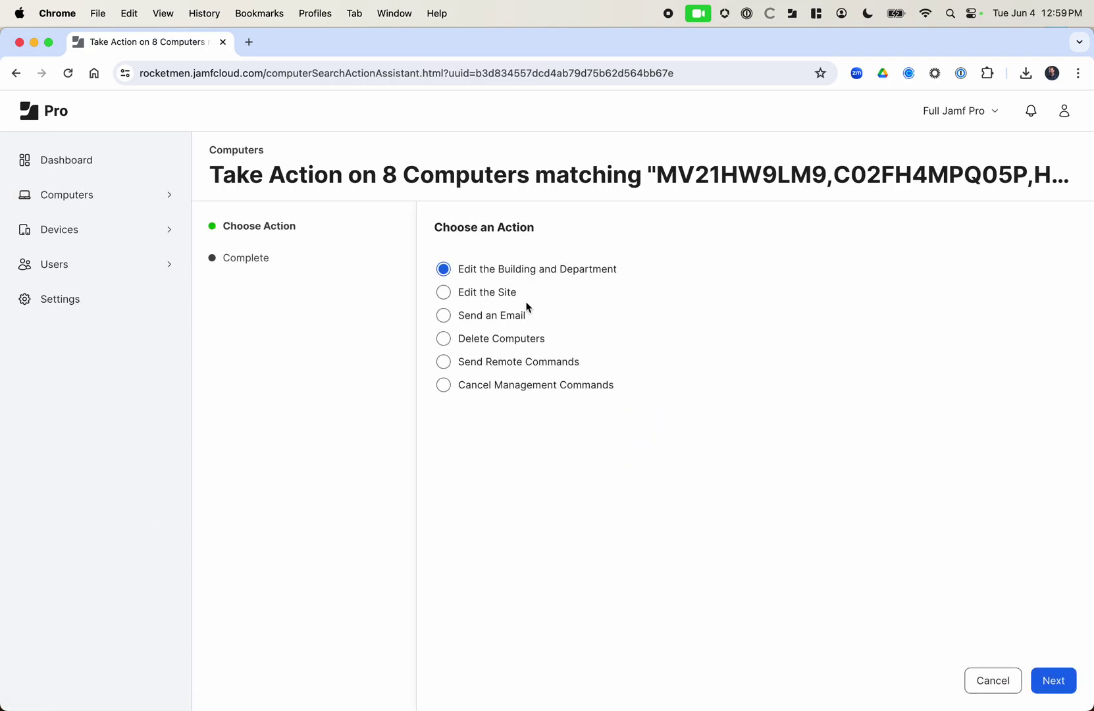
click(1066, 682)
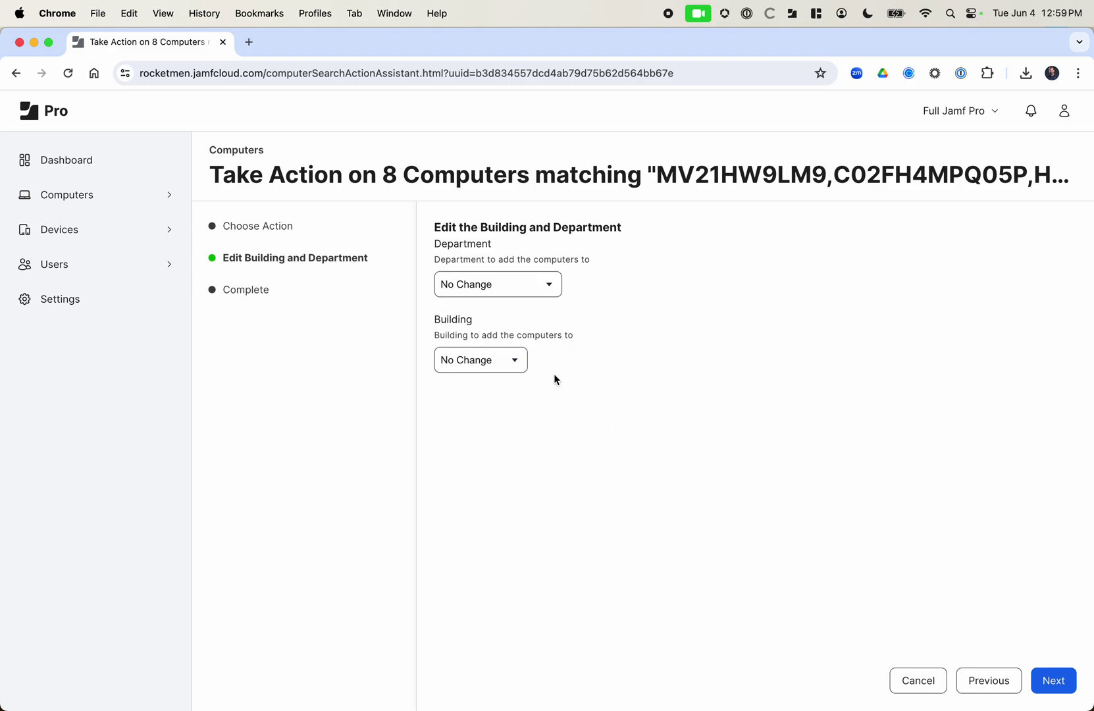
click(495, 292)
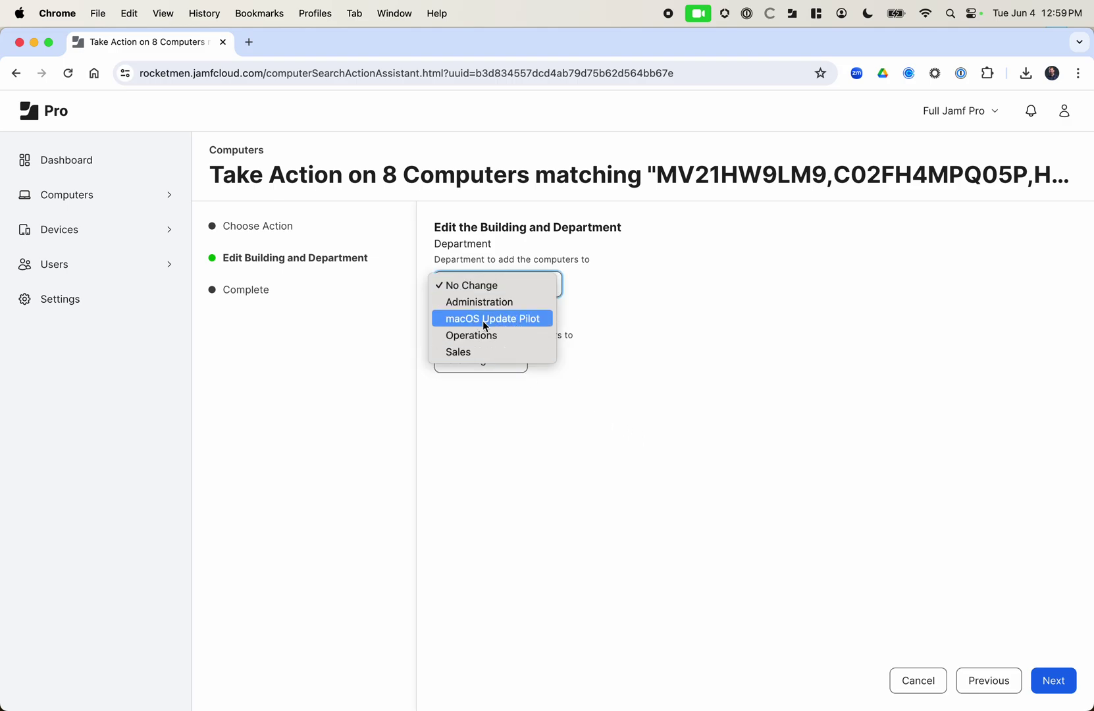
click(486, 320)
click(1059, 683)
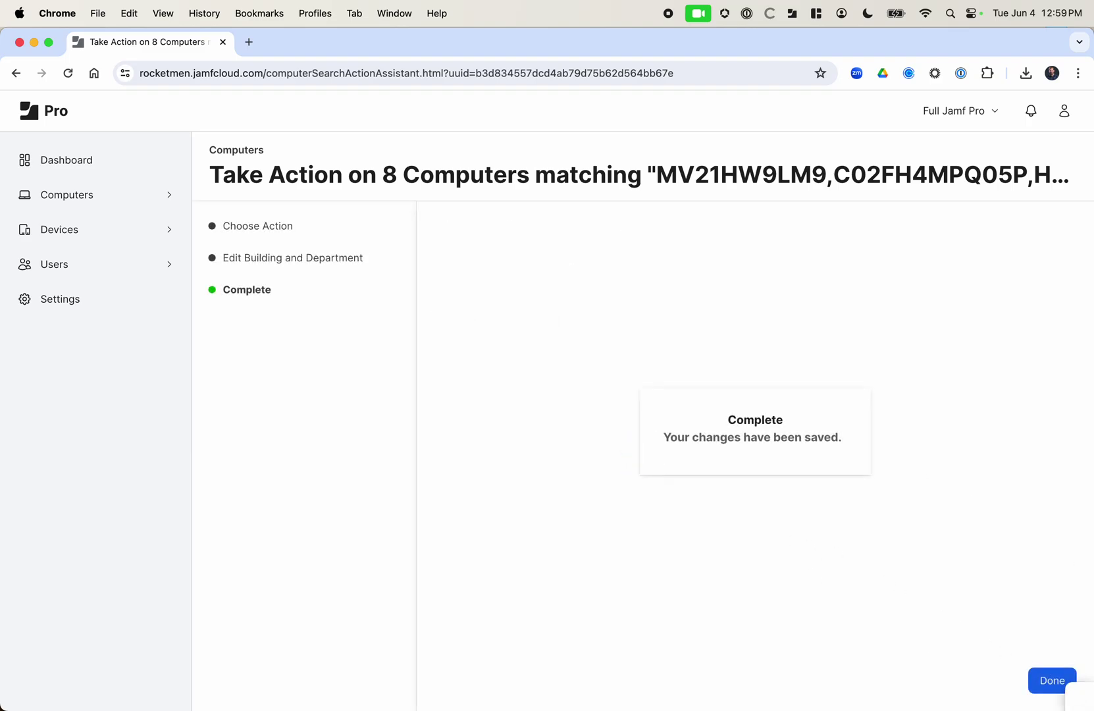
Step: Finish the mass edit and run an empty search to list all 8 computers
click(1052, 680)
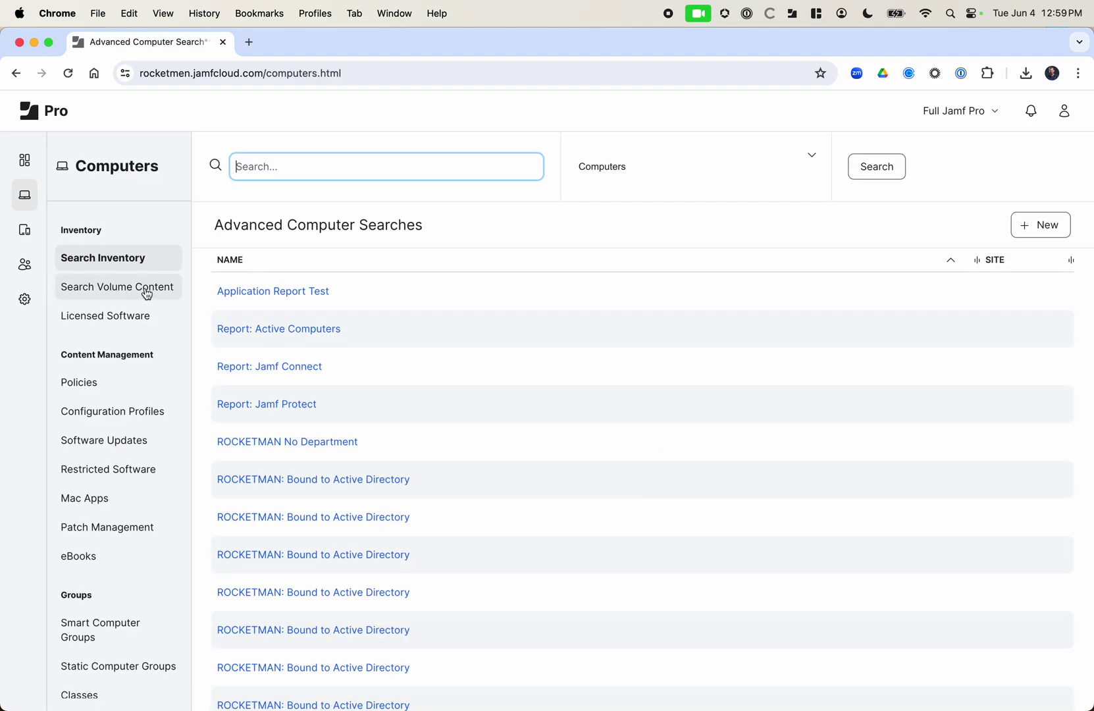
click(893, 167)
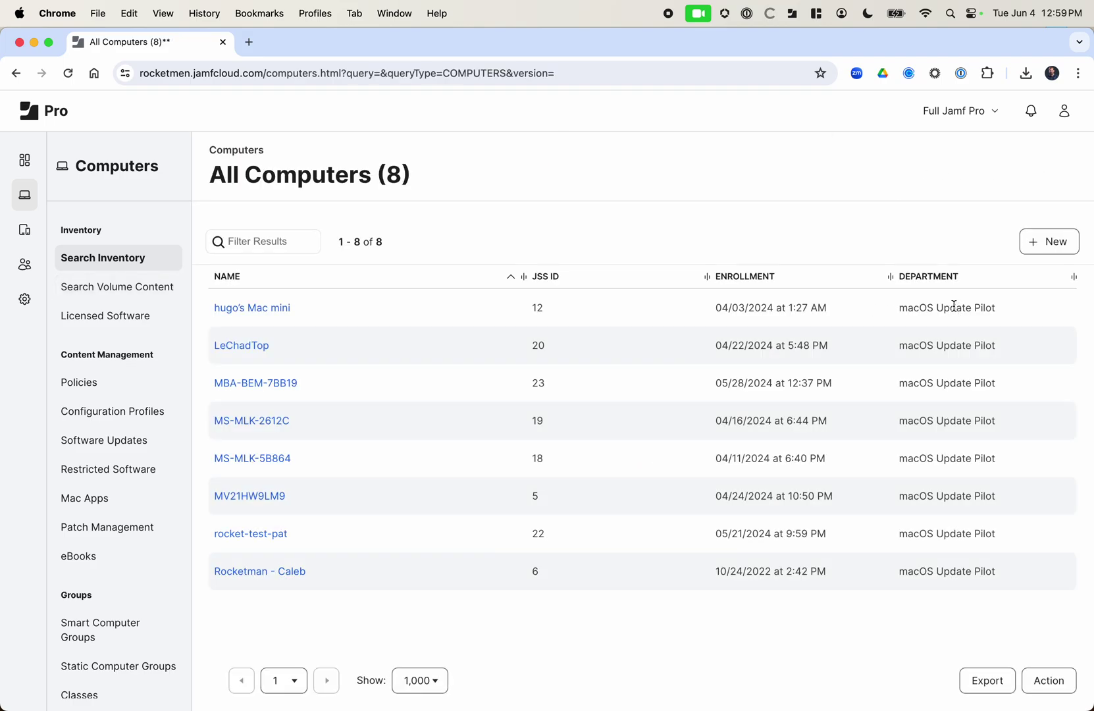